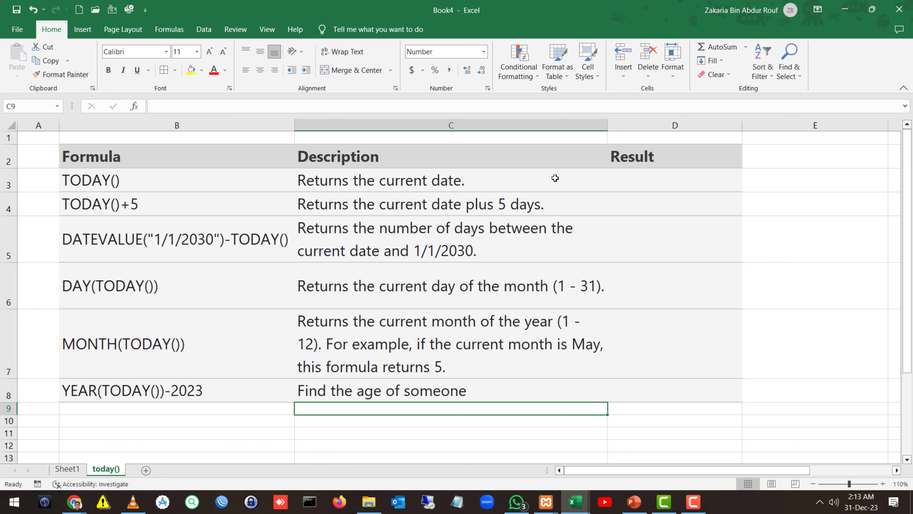
# Enter the formula =today() in cell D3 as the result for the current date
pyautogui.click(639, 183)
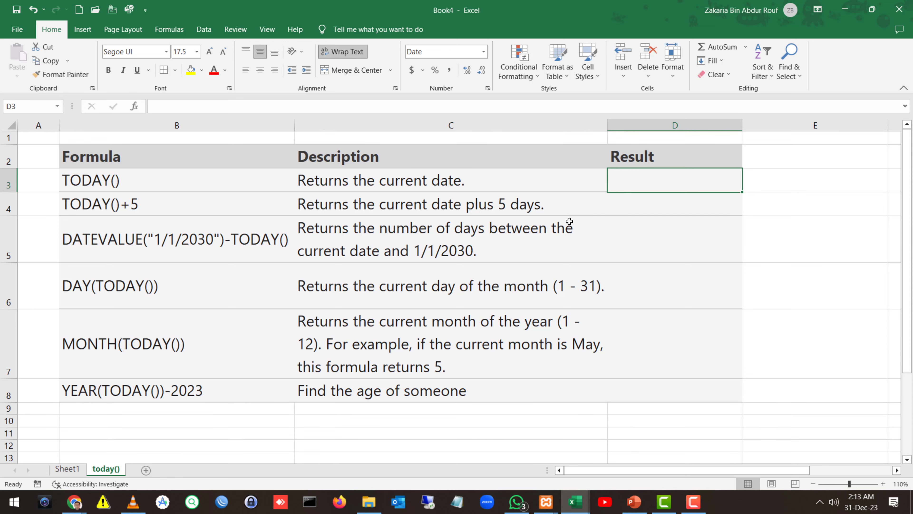
pyautogui.press('F2')
pyautogui.write('=today()')
pyautogui.press('Return')
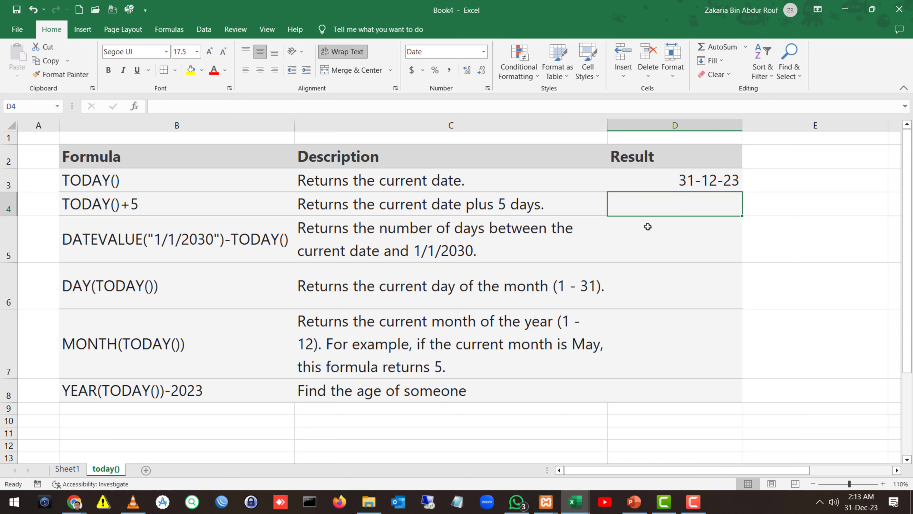
# Enter the formula =today() + 5 in cell D4 for the current date plus five days
pyautogui.press('F2')
pyautogui.write('=toddau')
pyautogui.press('BackSpace')
pyautogui.press('BackSpace')
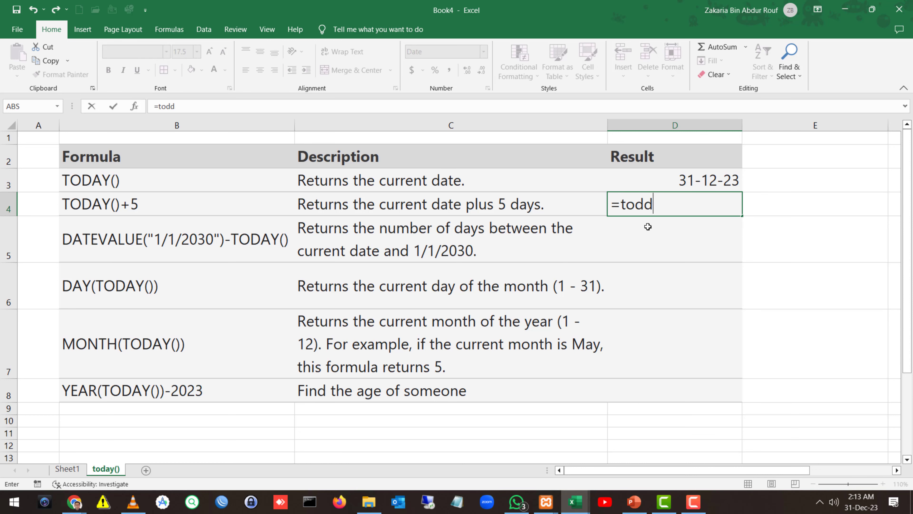
pyautogui.press('BackSpace')
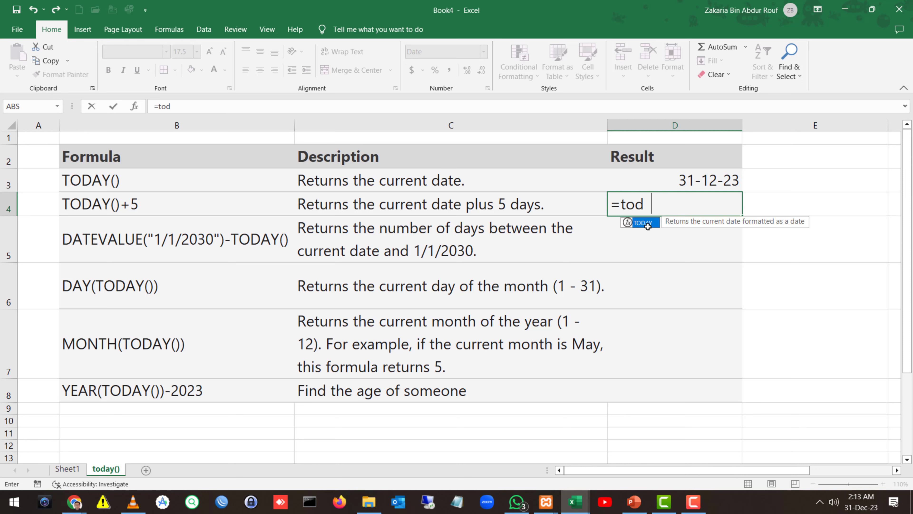
pyautogui.write('ay()')
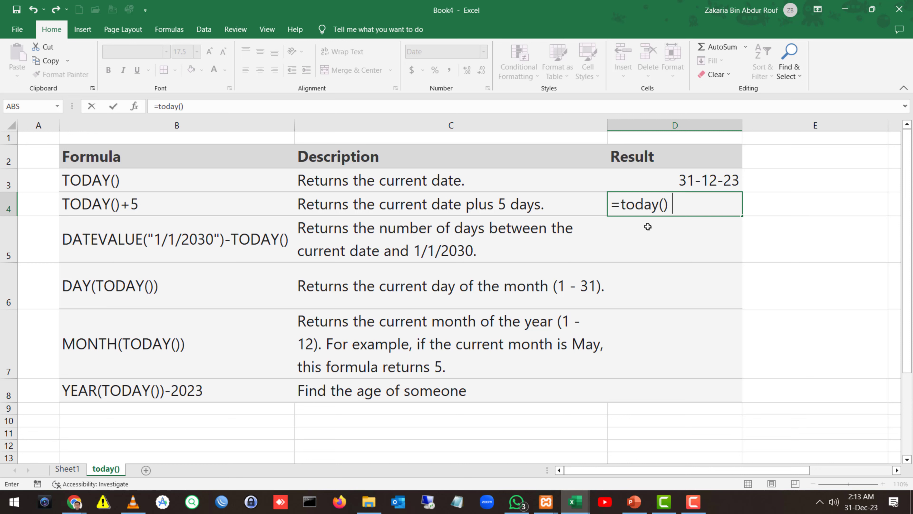
pyautogui.write(' + 5')
pyautogui.hotkey('ctrl', 'Return')
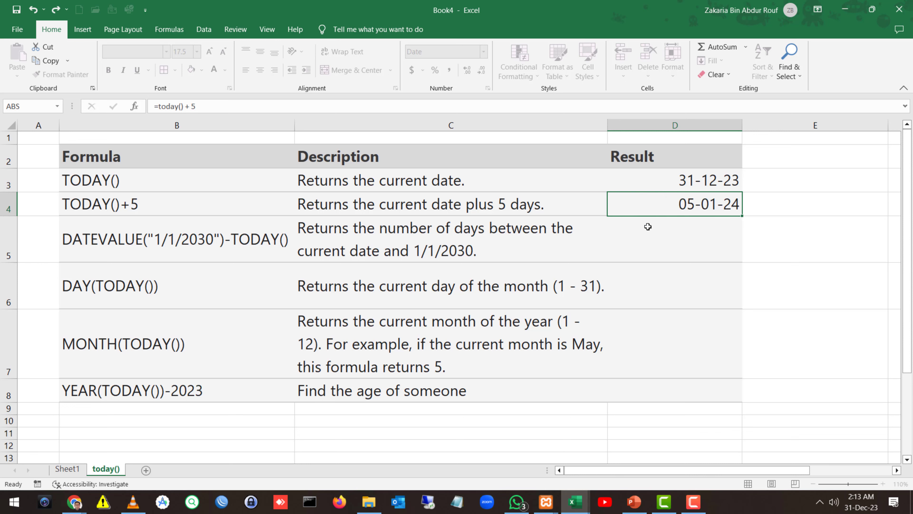
# Enter the formula =DATEVALUE("10-12-2023")-today() in cell D5 to calculate the days between that date and today
pyautogui.click(653, 220)
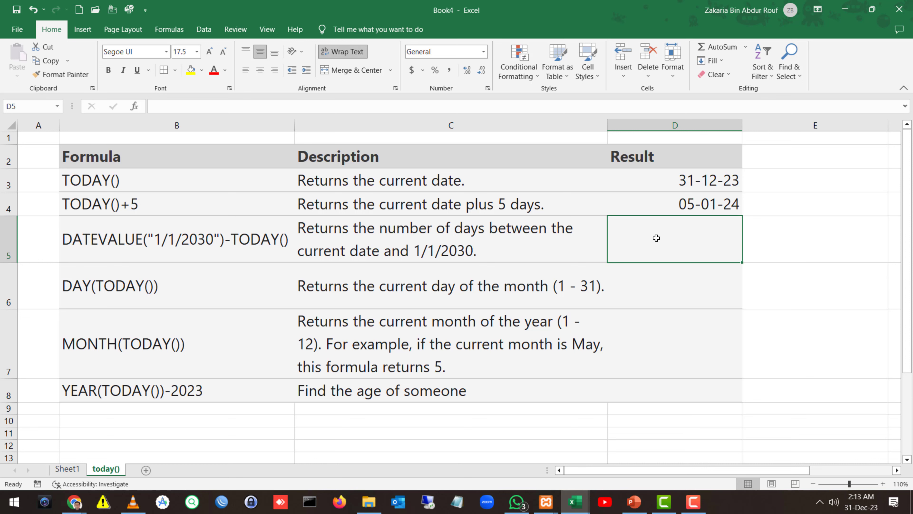
pyautogui.doubleClick(653, 248)
pyautogui.write('=')
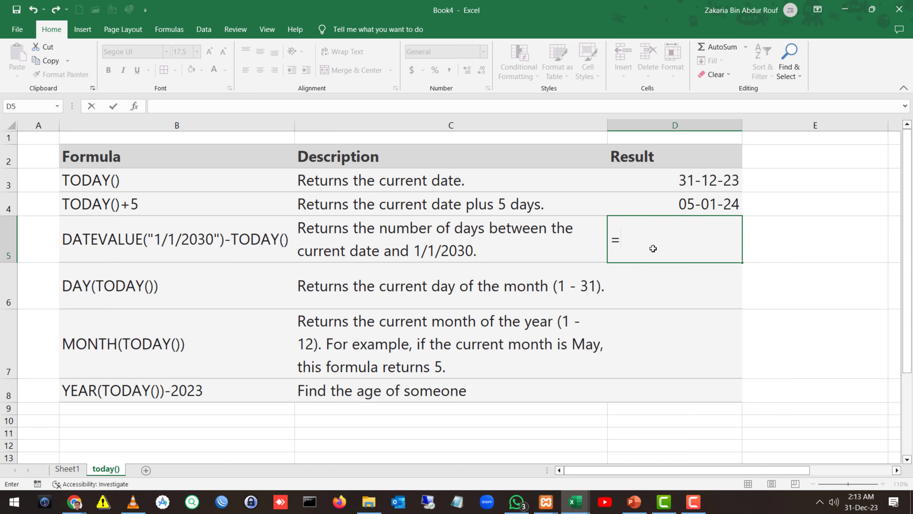
pyautogui.write('datev')
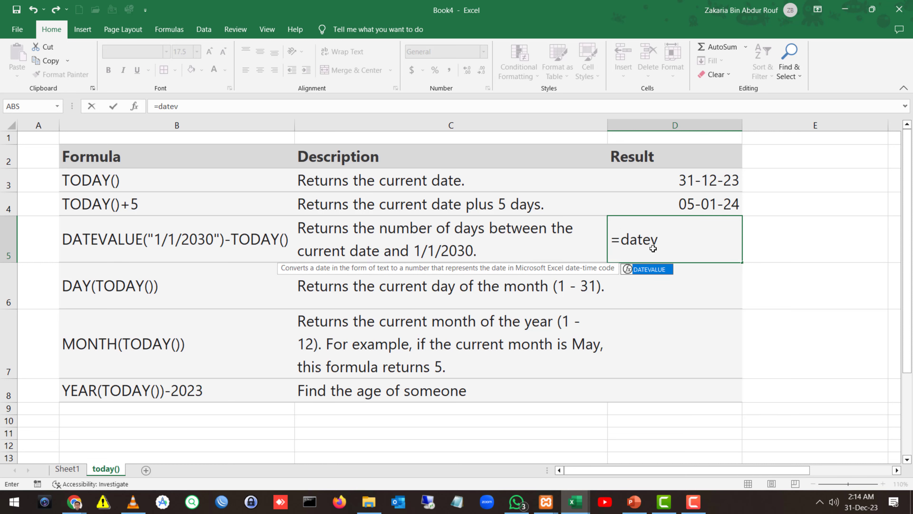
pyautogui.press('Tab')
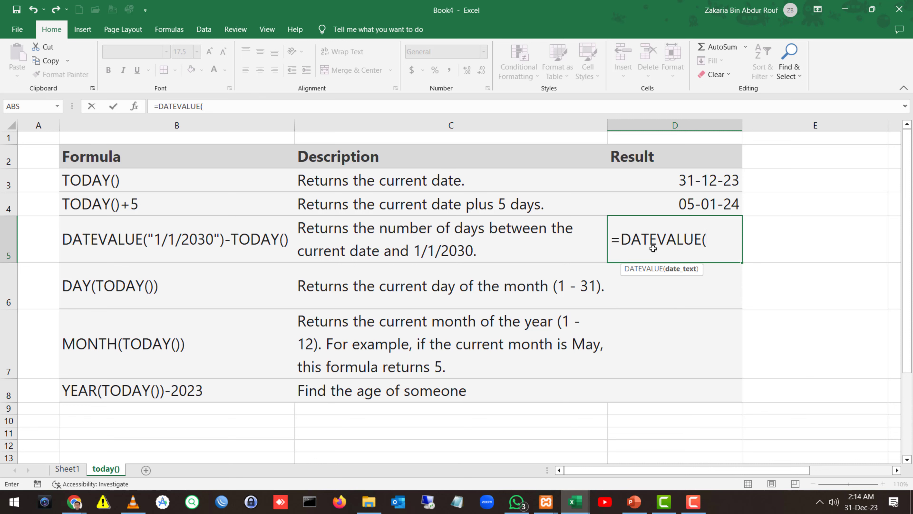
pyautogui.write('"10-12-2023')
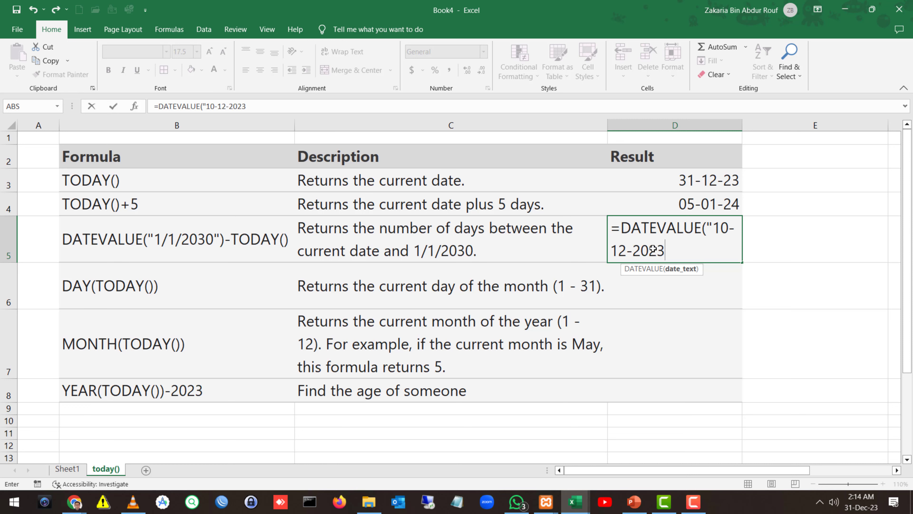
pyautogui.write('"')
pyautogui.write(')')
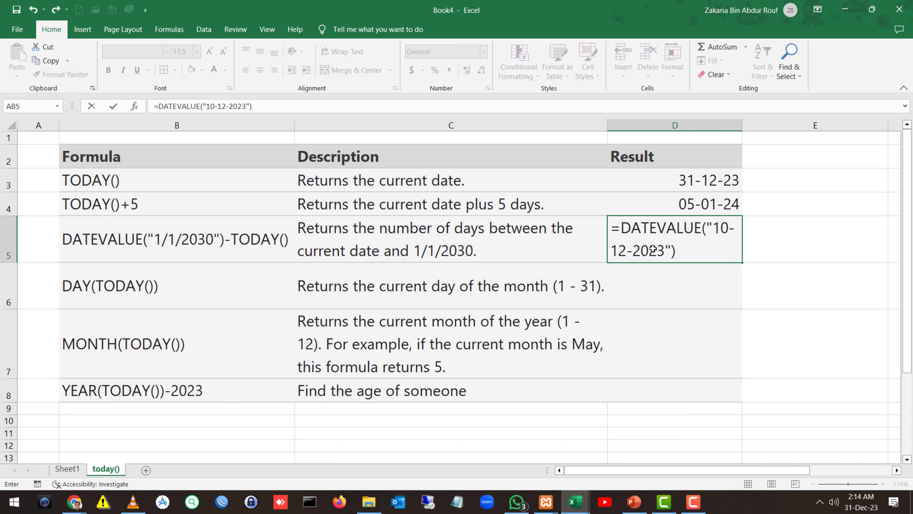
pyautogui.write('-today()')
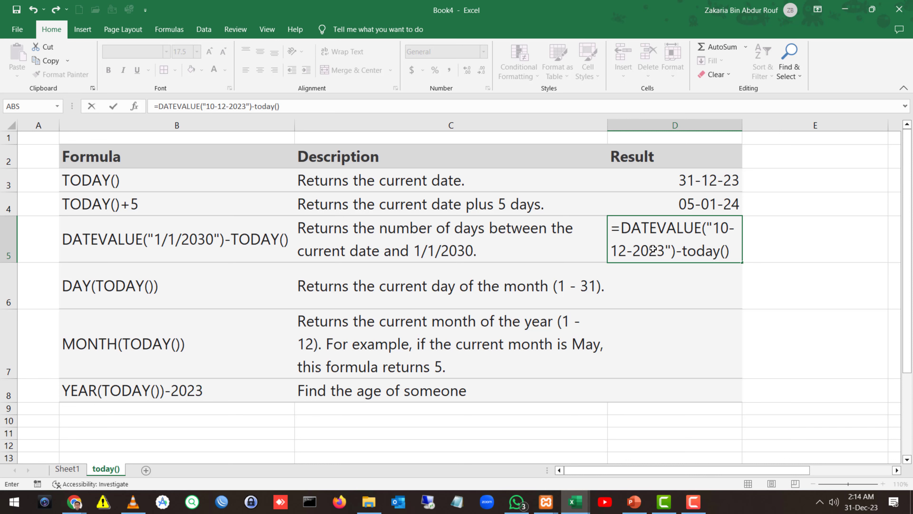
pyautogui.press('Return')
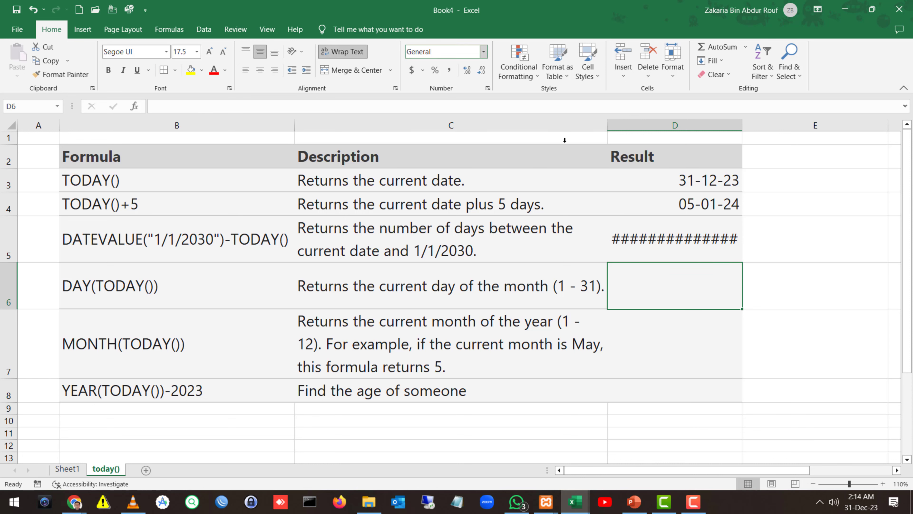
# Set the number format of cell D5 to General
pyautogui.press('Up')
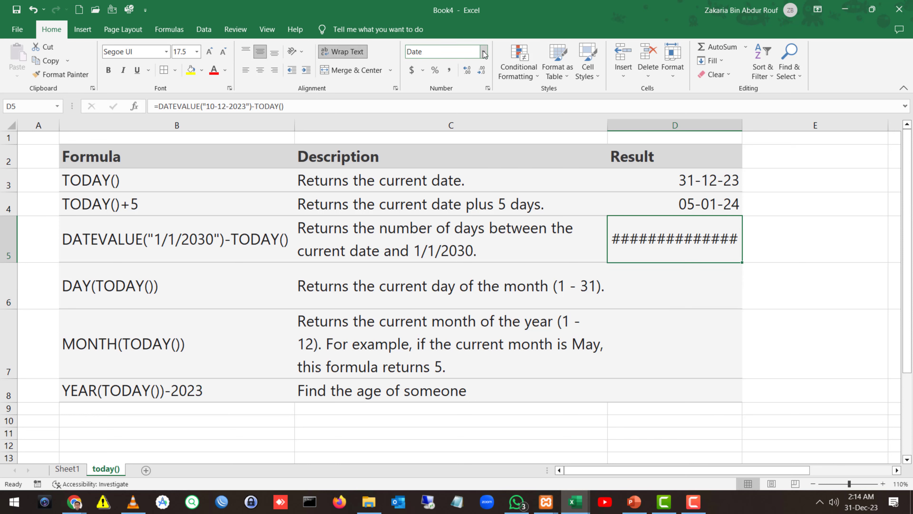
pyautogui.click(483, 52)
pyautogui.click(468, 69)
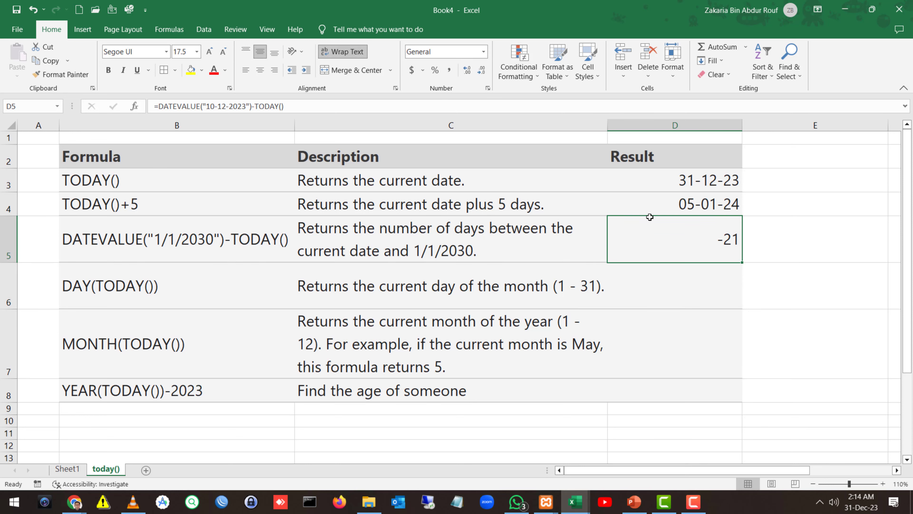
# Change the date in cell D5's DATEVALUE formula to 01-12-2023 and set the cell's number format back to General
pyautogui.click(207, 105)
pyautogui.moveTo(206, 106); pyautogui.dragTo(214, 106)
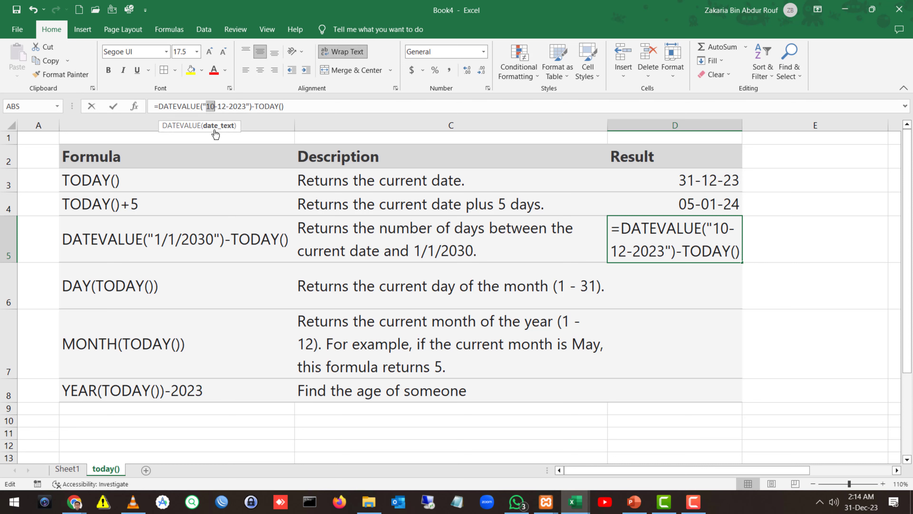
pyautogui.write('01')
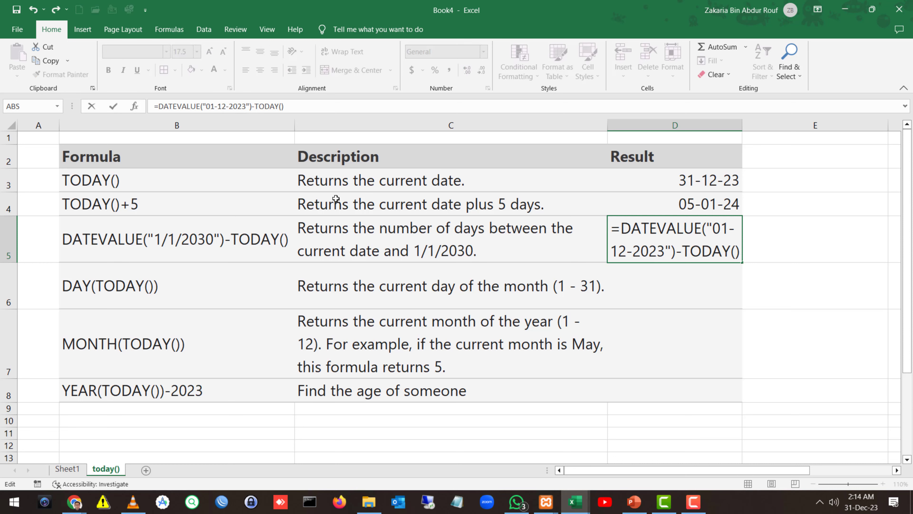
pyautogui.press('Return')
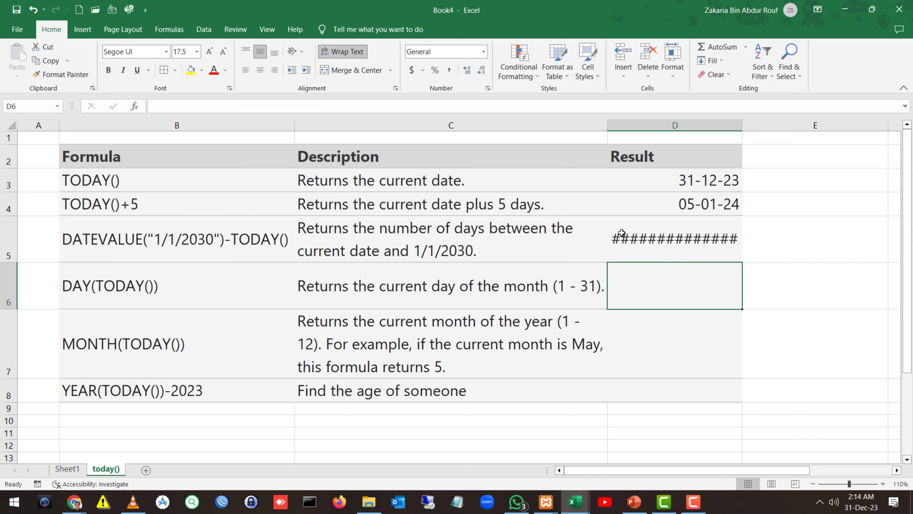
pyautogui.press('Up')
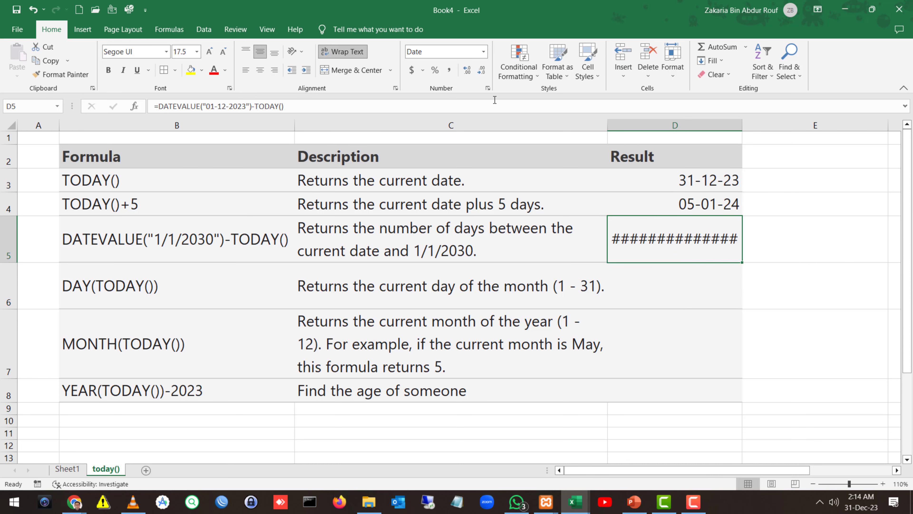
pyautogui.click(483, 53)
pyautogui.click(465, 71)
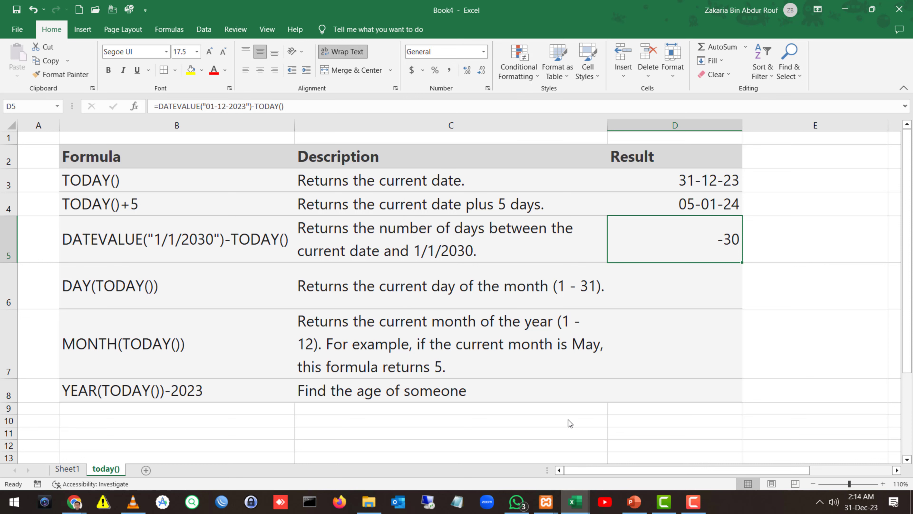
pyautogui.press('F9')
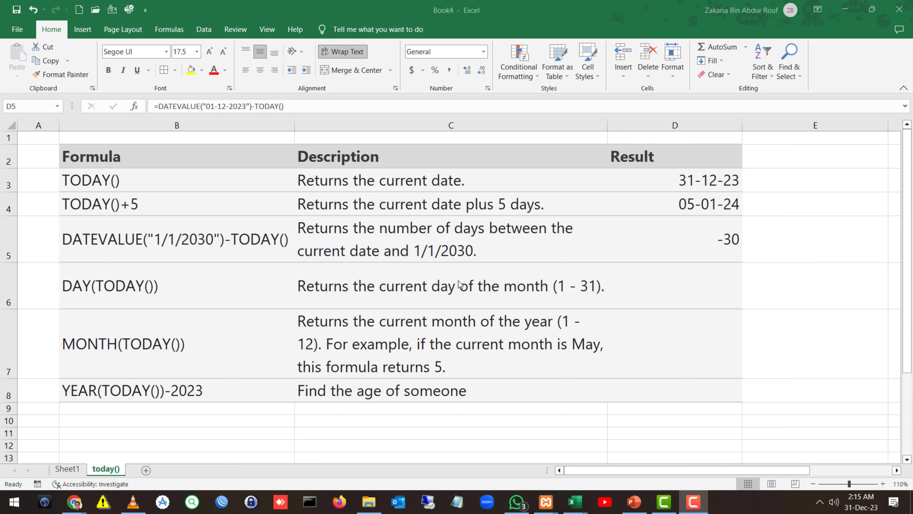
# Enter the formula =day(today()) in cell D6 for the current day of the month
pyautogui.click(683, 289)
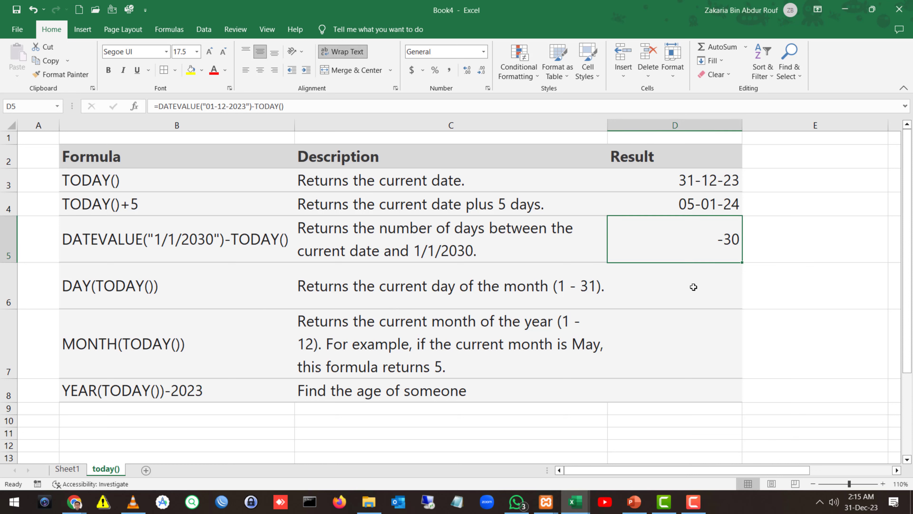
pyautogui.press('Down')
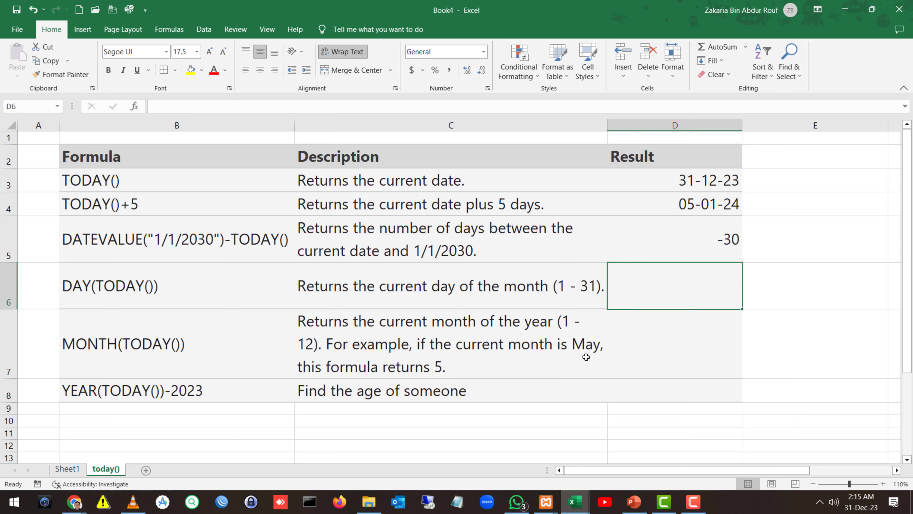
pyautogui.press('F2')
pyautogui.write('=day')
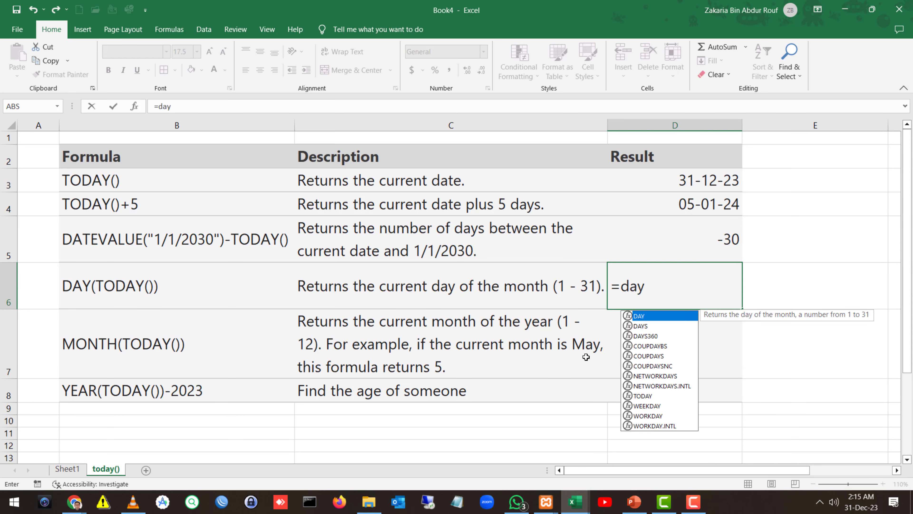
pyautogui.write('(today()')
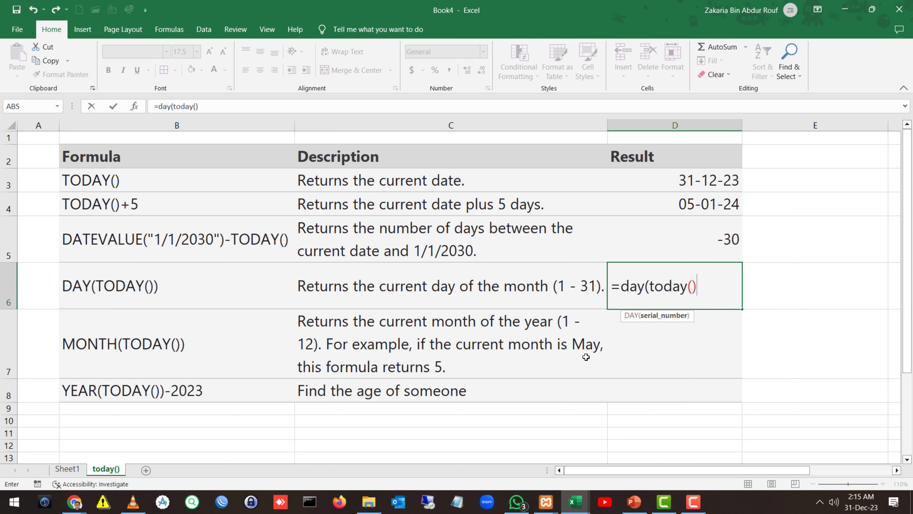
pyautogui.write(')')
pyautogui.hotkey('ctrl', 'Return')
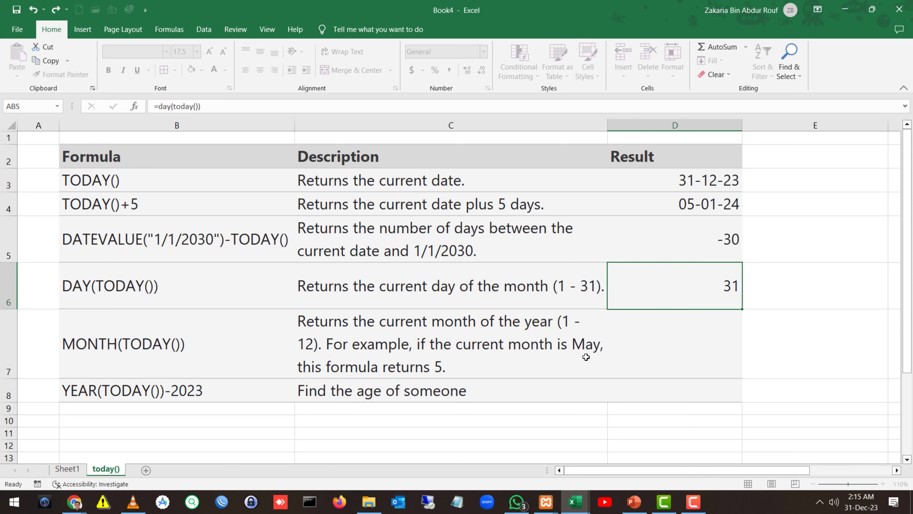
# Enter the formula =month(today()) in cell D7 for the current month of the year
pyautogui.click(643, 326)
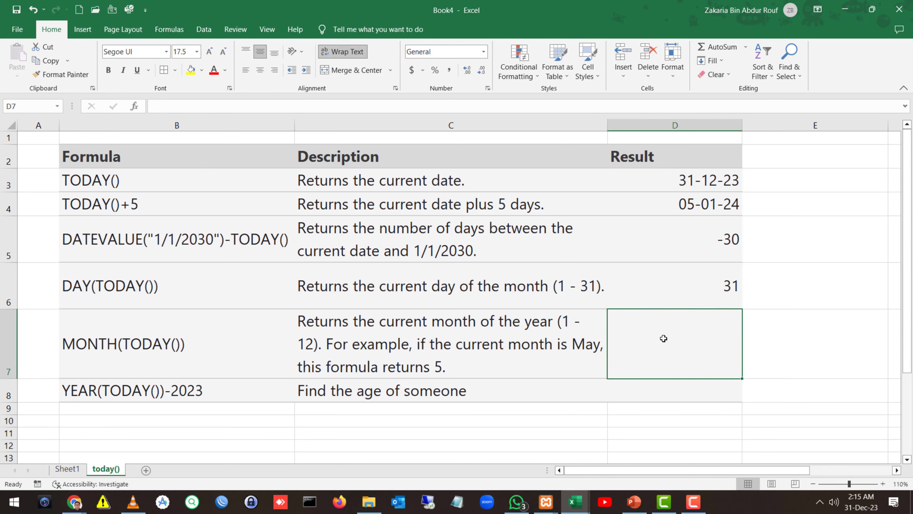
pyautogui.doubleClick(639, 357)
pyautogui.write('=month(')
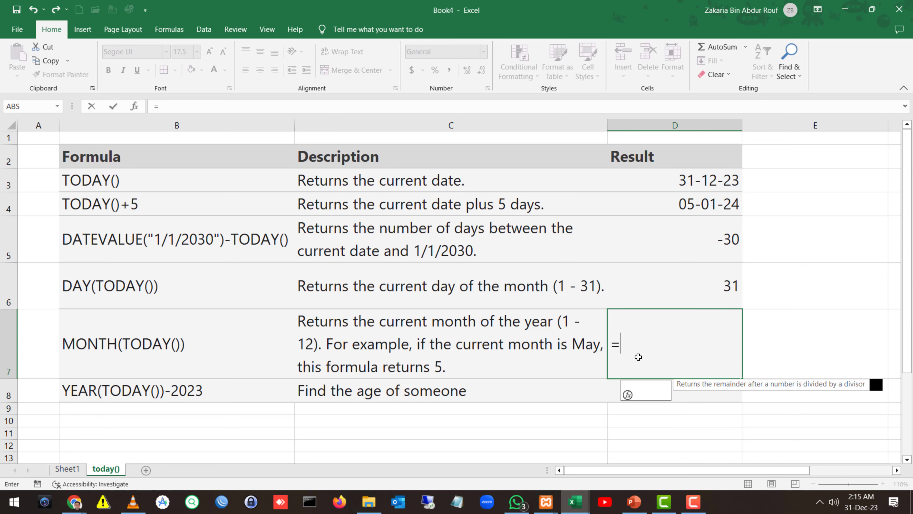
pyautogui.write('today')
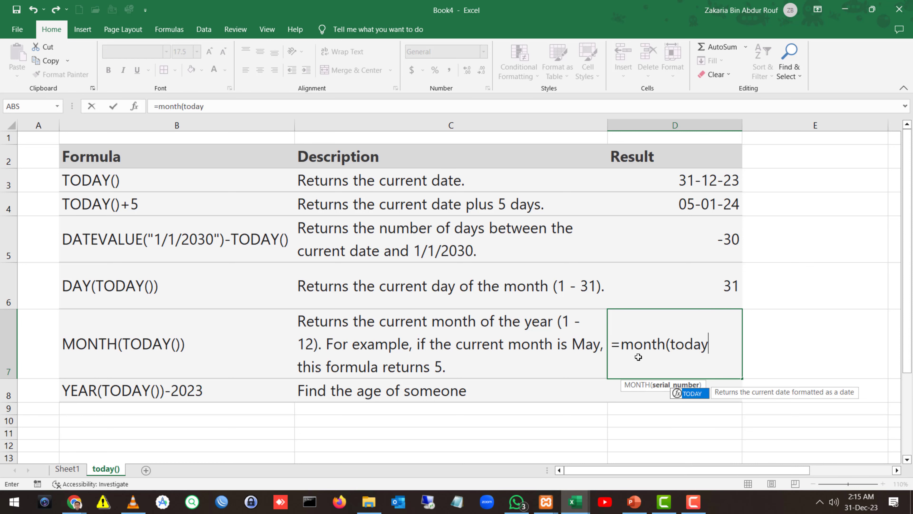
pyautogui.write('())')
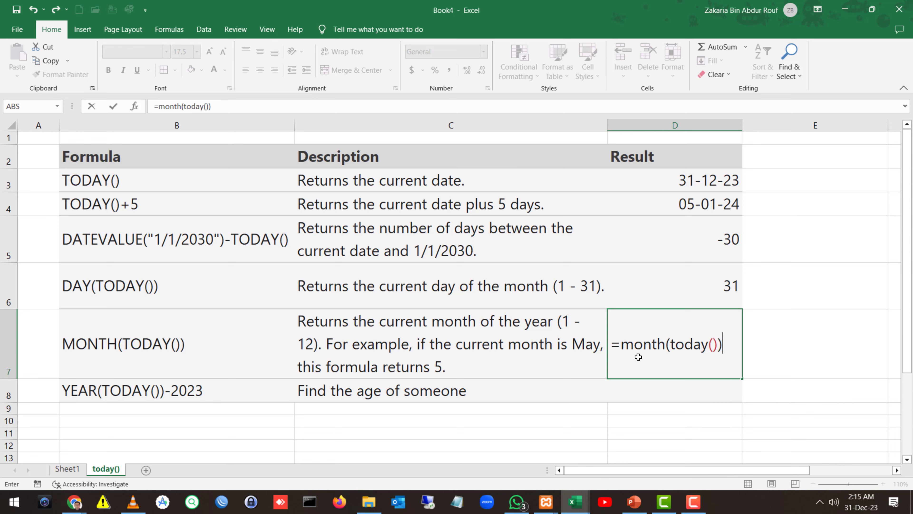
pyautogui.press('Return')
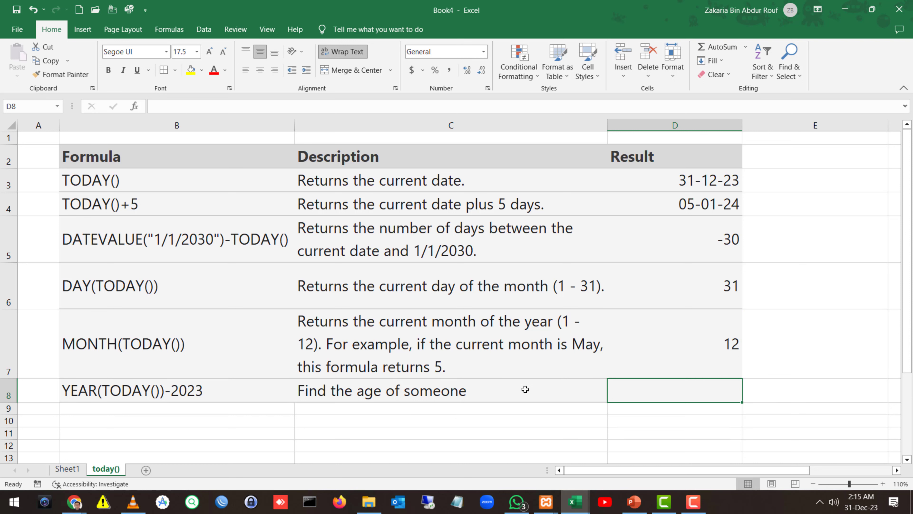
# Enter the formula =year(today()) - 1982 in cell D8 to find someone's age
pyautogui.press('F2')
pyautogui.write('=')
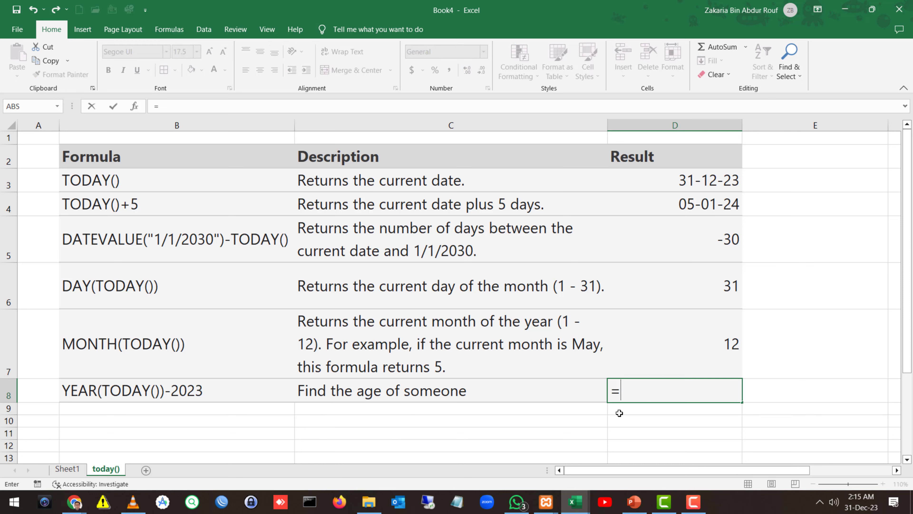
pyautogui.write('year')
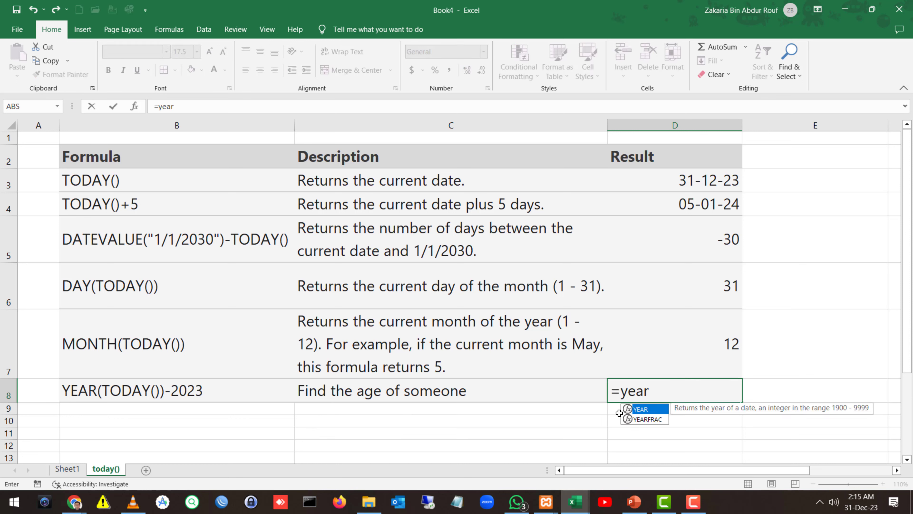
pyautogui.write('(today')
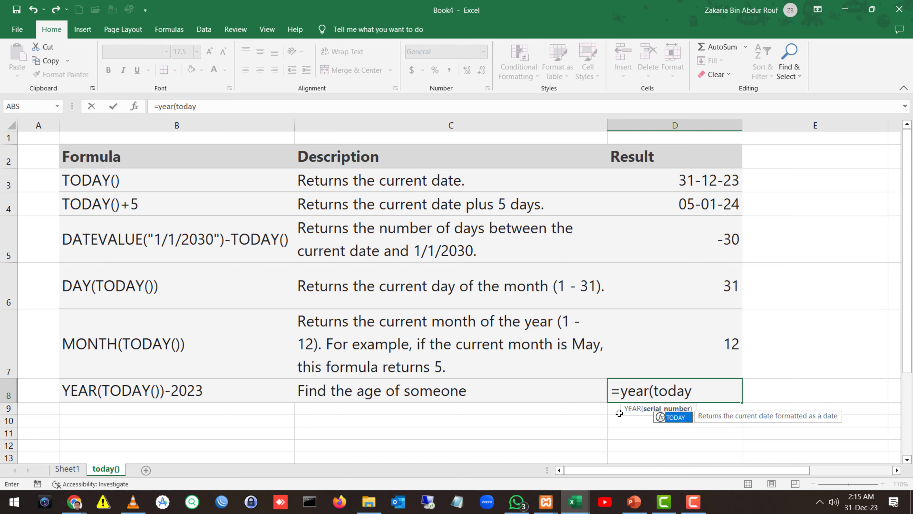
pyautogui.write('())')
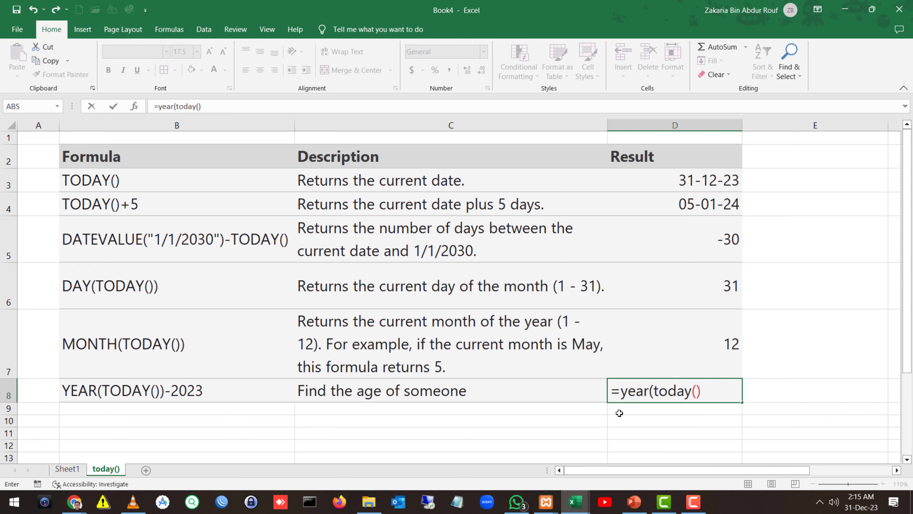
pyautogui.write(' - 1982')
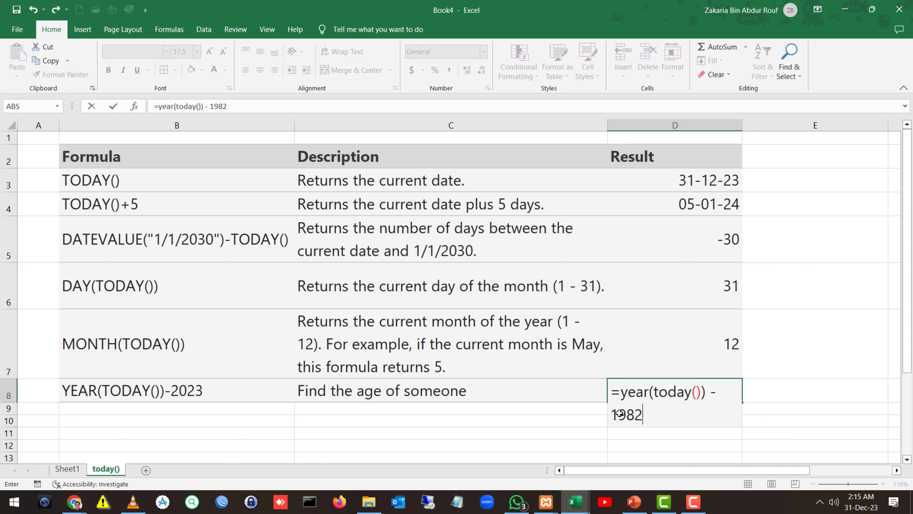
pyautogui.hotkey('ctrl', 'Return')
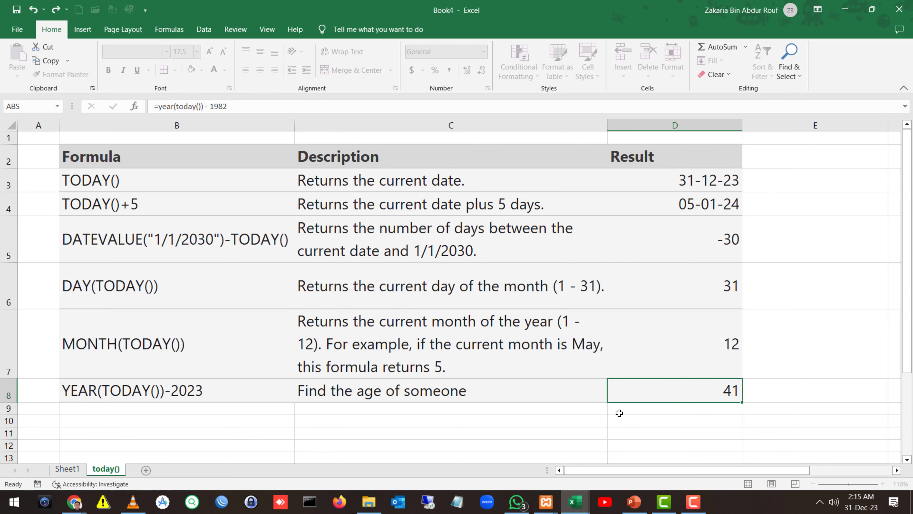
pyautogui.click(619, 413)
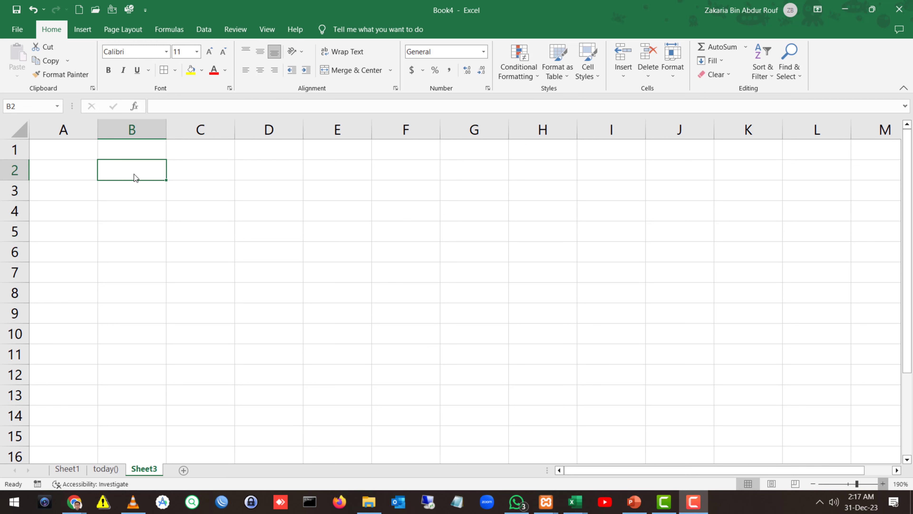
# Enter the date 31-12-23 in cell B2 of Sheet3 and the number 10 in cell C2
pyautogui.scroll(2, 149, 208)
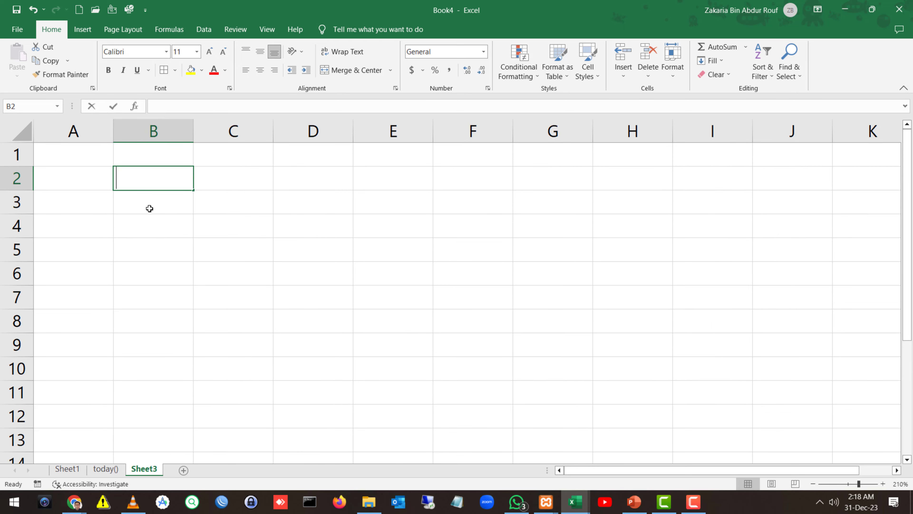
pyautogui.write('31-1')
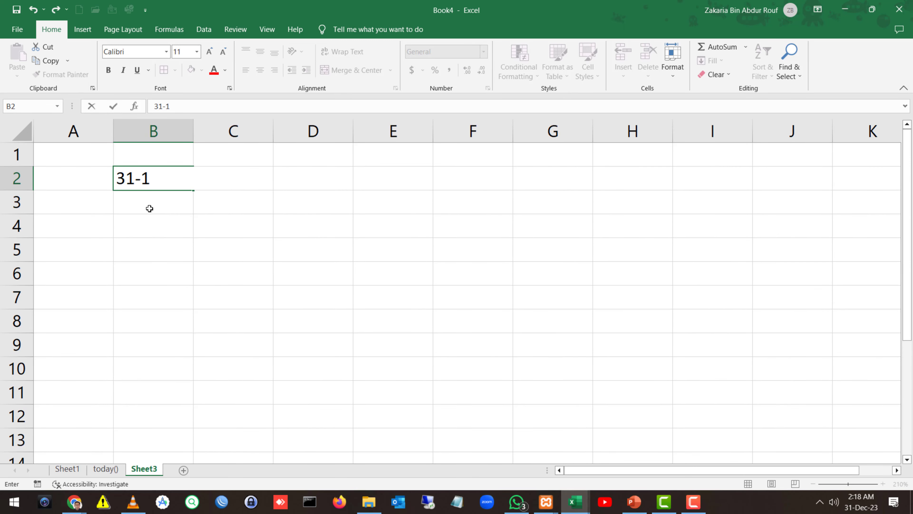
pyautogui.write('2-23')
pyautogui.press('Tab')
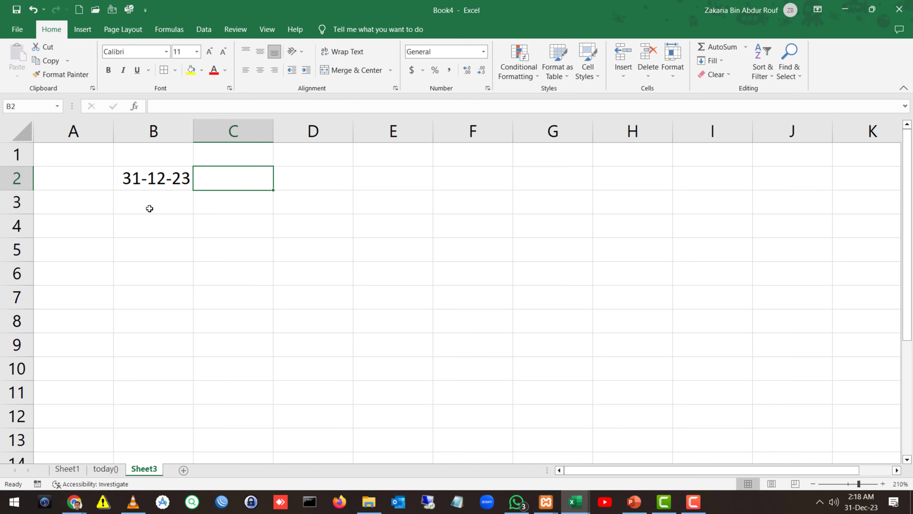
pyautogui.press('F2')
pyautogui.write('10')
pyautogui.press('Tab')
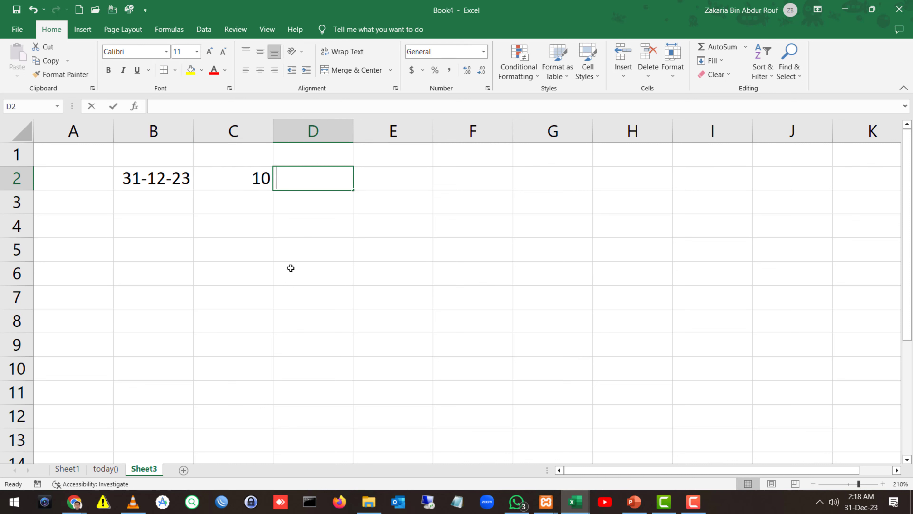
# Enter the formula =B2+C2 in cell D2 to add the number of days to the date
pyautogui.write('=')
pyautogui.press('Left')
pyautogui.press('Left')
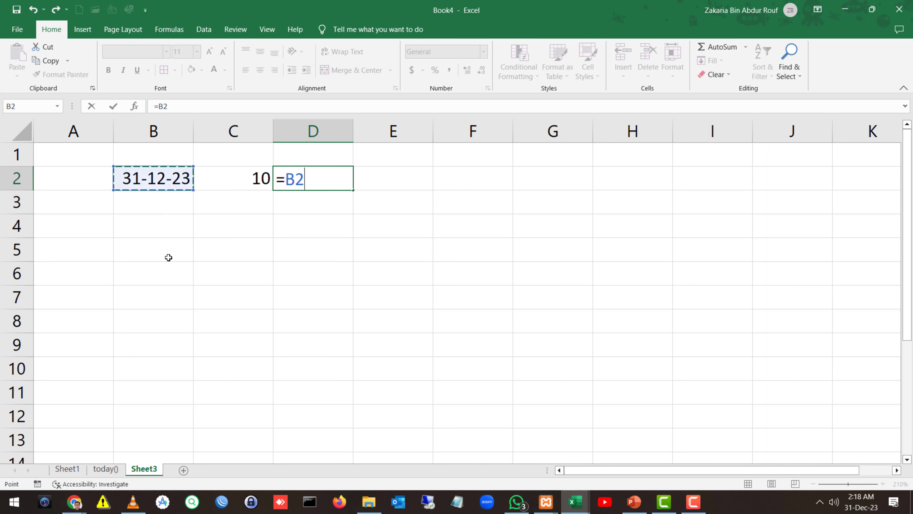
pyautogui.write('+')
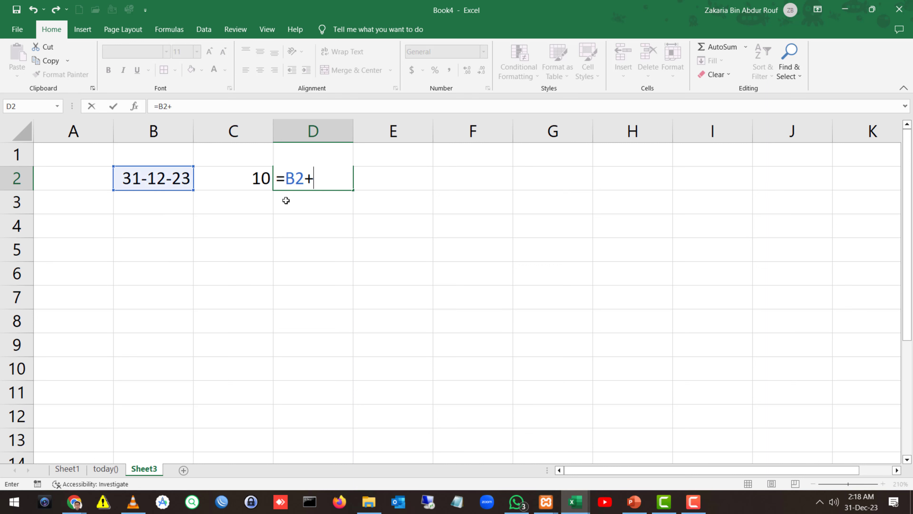
pyautogui.press('Left')
pyautogui.hotkey('ctrl', 'Return')
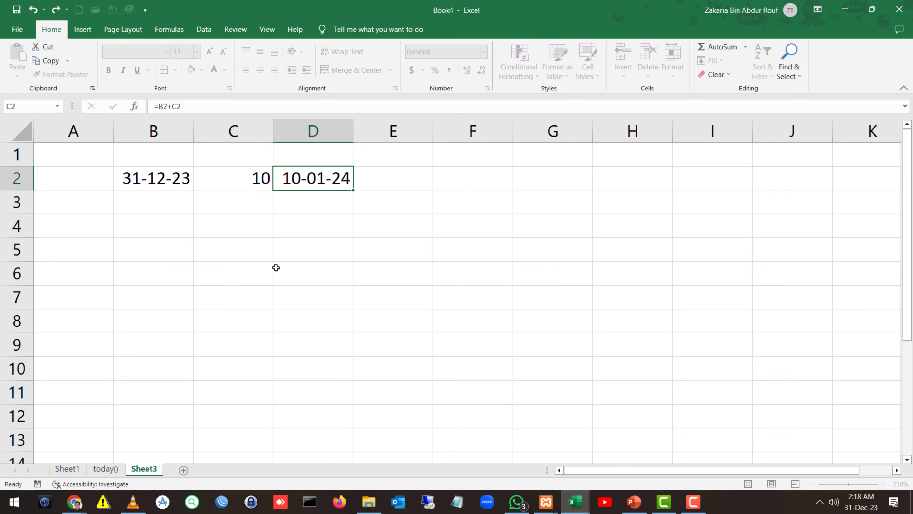
pyautogui.press('Down')
pyautogui.press('Left')
pyautogui.press('Left')
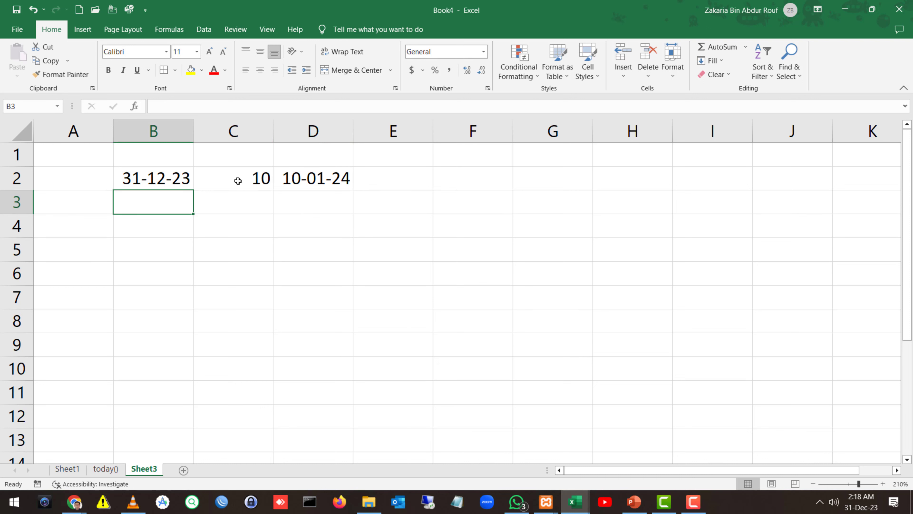
# Change the number of days in cell C2 to -10
pyautogui.doubleClick(246, 178)
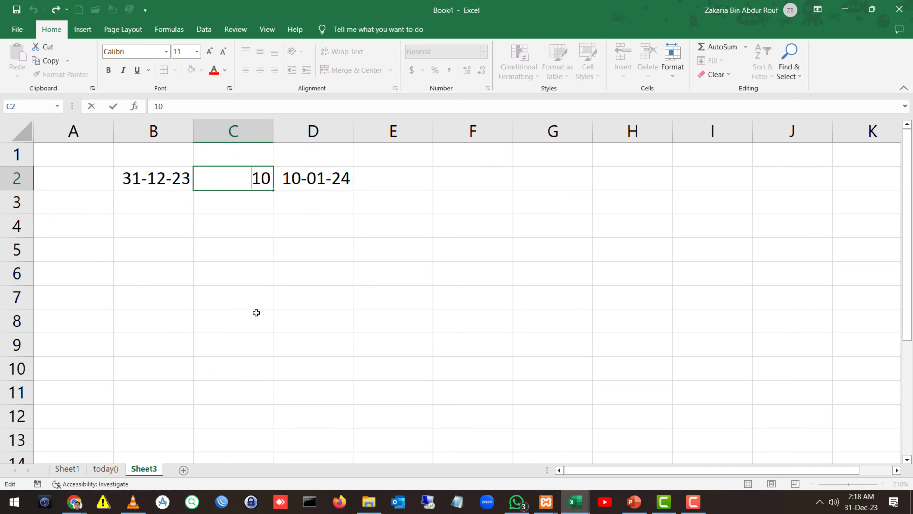
pyautogui.write('-')
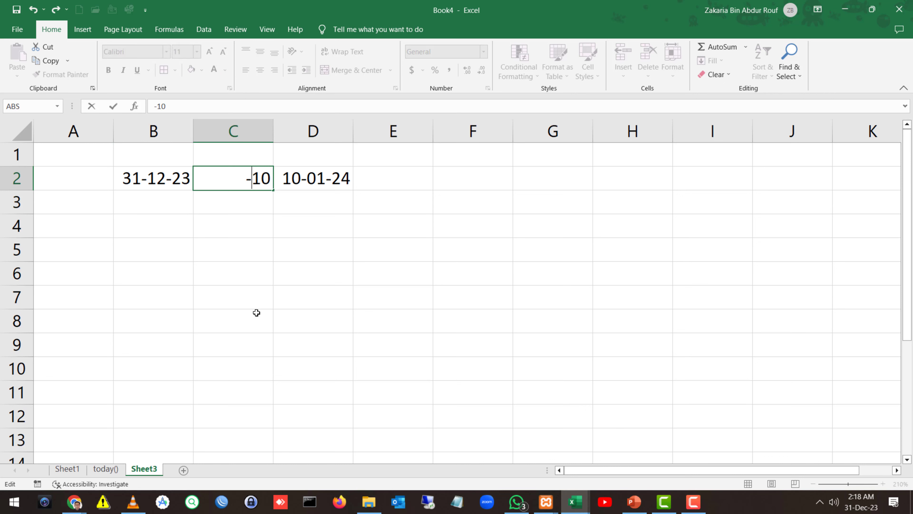
pyautogui.hotkey('ctrl', 'Return')
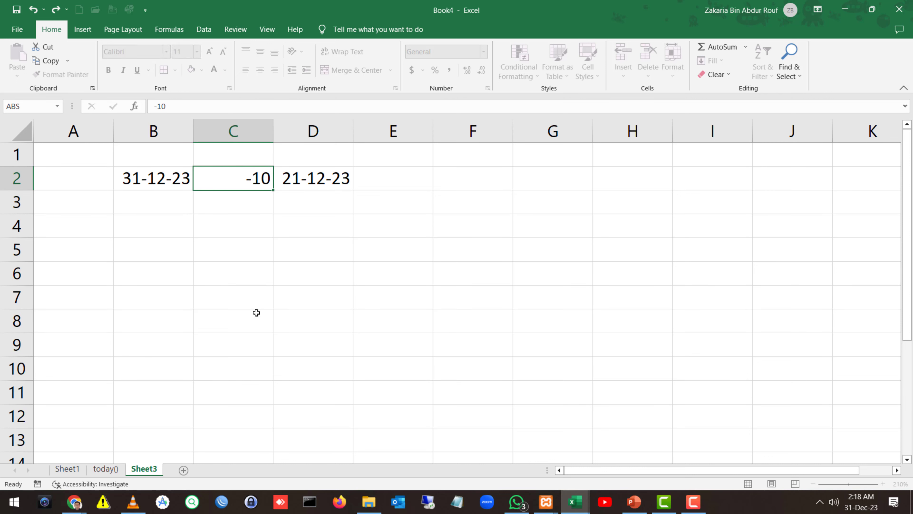
pyautogui.press('Return')
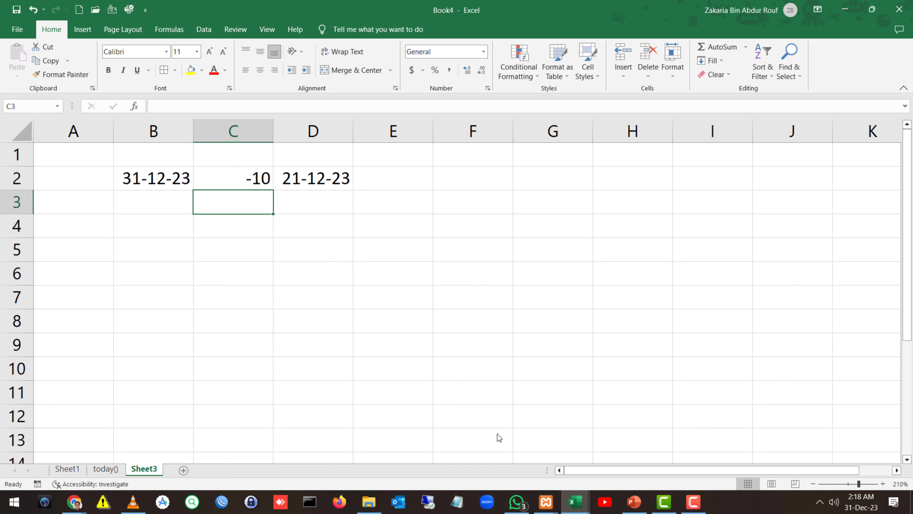
# Enter the formula =edate("01-12-2023",3) in cell D3 to add three months to the date
pyautogui.press('Right')
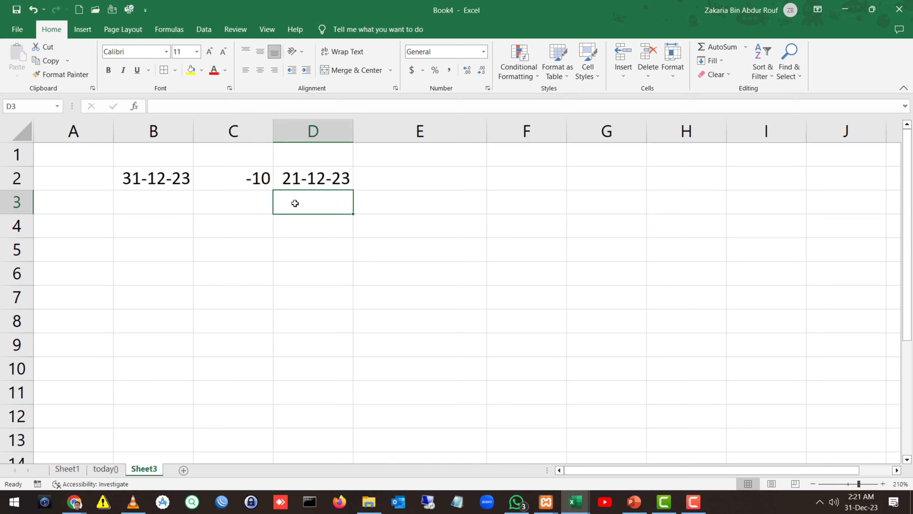
pyautogui.write('=e')
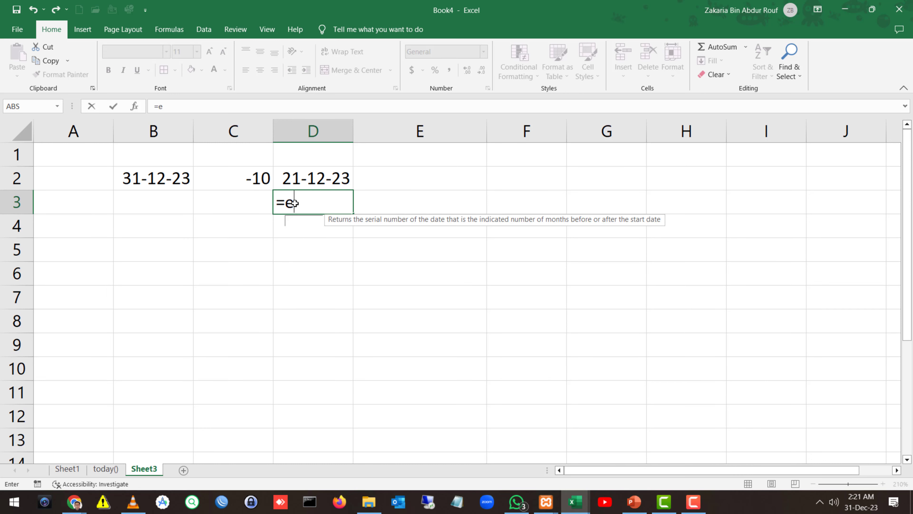
pyautogui.write('date')
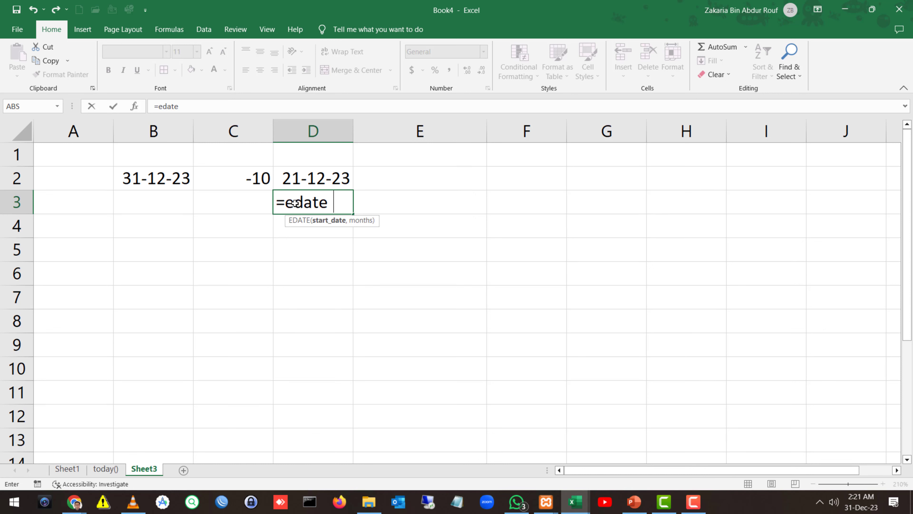
pyautogui.write('(12')
pyautogui.press('BackSpace')
pyautogui.press('Delete')
pyautogui.write('"01-12-2023",')
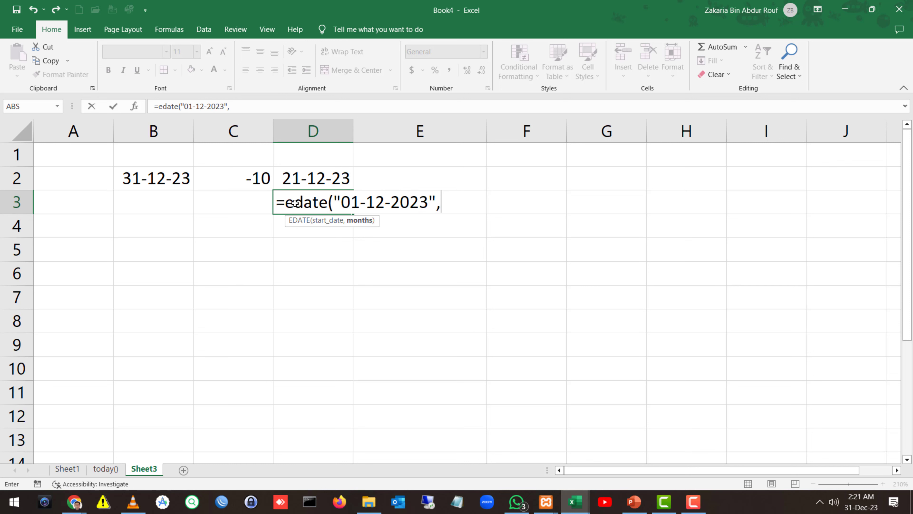
pyautogui.write('3)')
pyautogui.hotkey('ctrl', 'Return')
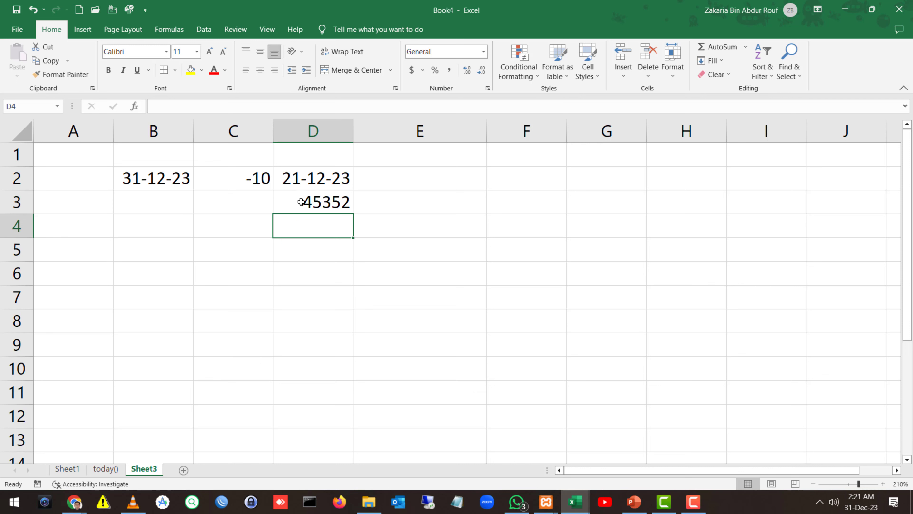
# Set the number format of cell D3 to Short Date
pyautogui.click(295, 198)
pyautogui.click(483, 51)
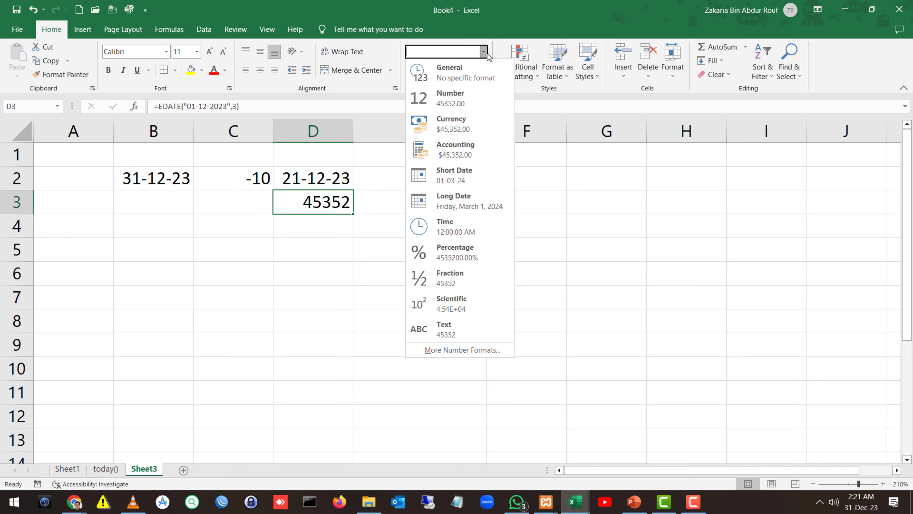
pyautogui.click(464, 172)
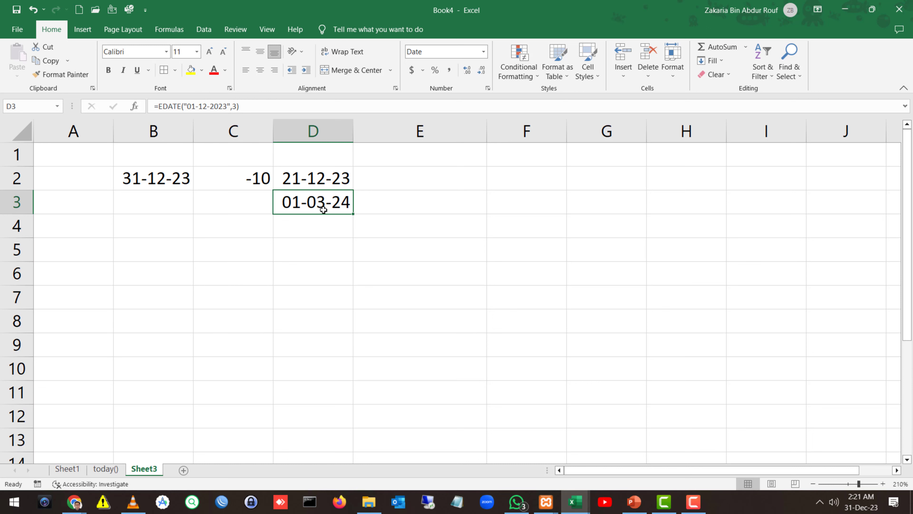
# Change the months argument of cell D3's EDATE formula to -3
pyautogui.click(242, 111)
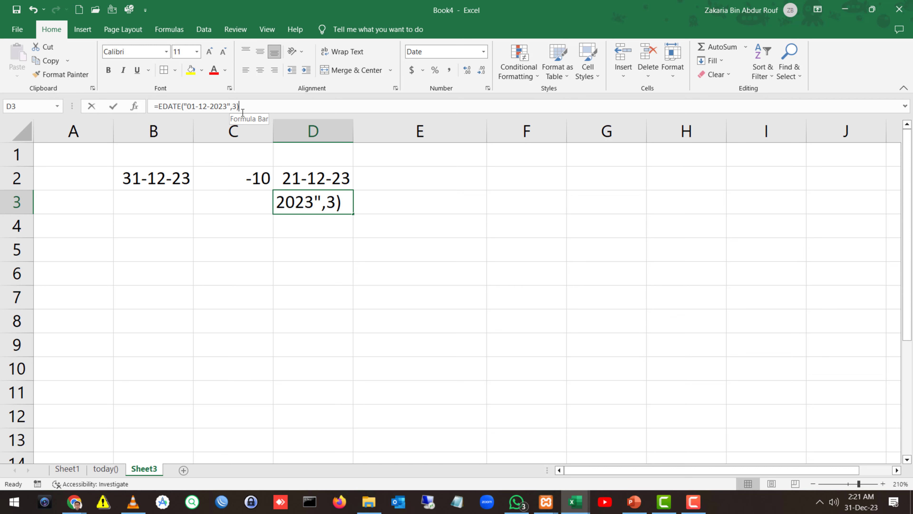
pyautogui.click(234, 106)
pyautogui.write('-')
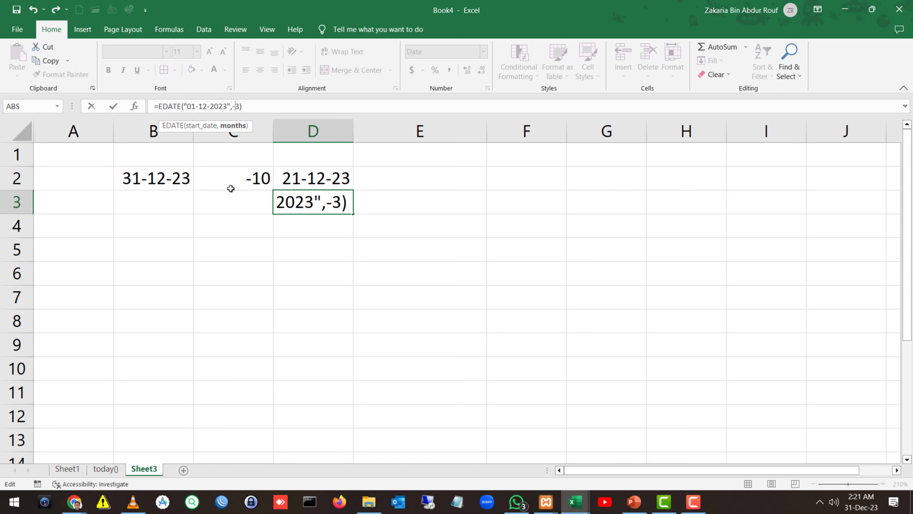
pyautogui.press('Return')
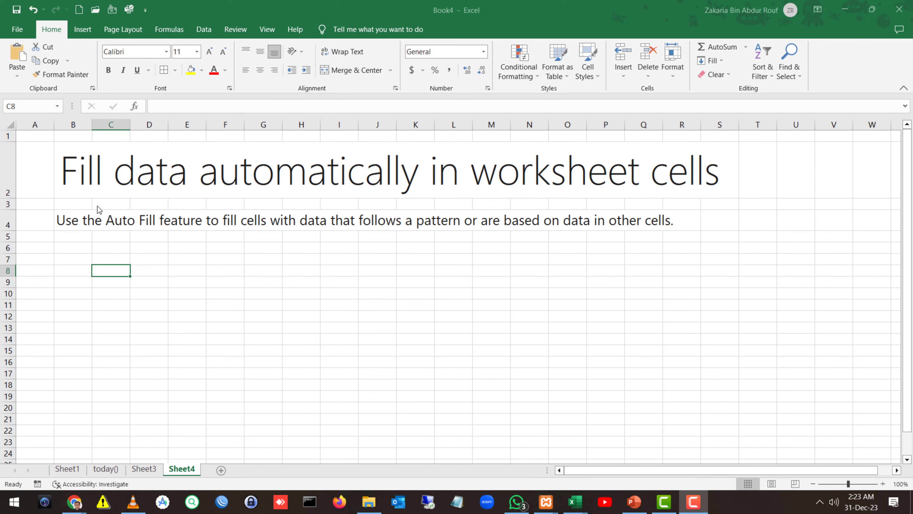
# Enter the date 01-12-2023 in cell B6 of Sheet4 and 02-12-2023 in cell B7
pyautogui.click(90, 227)
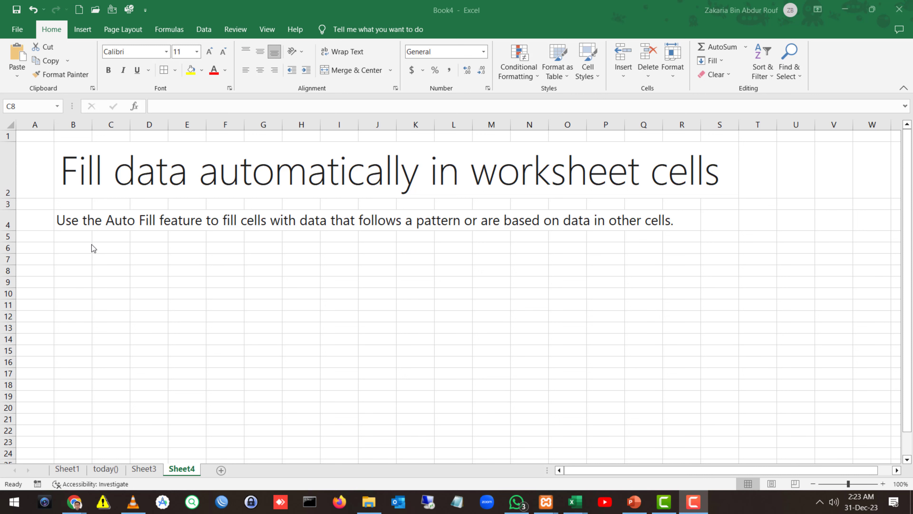
pyautogui.click(76, 249)
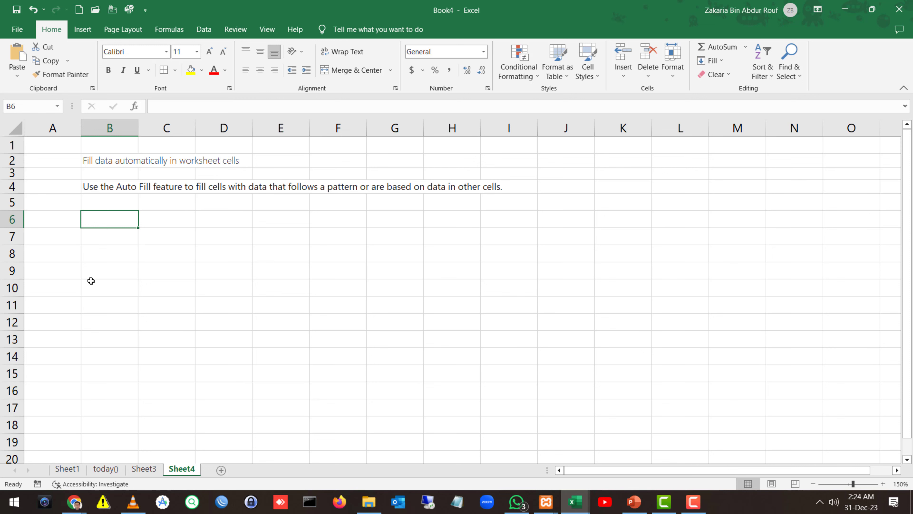
pyautogui.press('F2')
pyautogui.hotkey('ctrl', 'z')
pyautogui.press('Return')
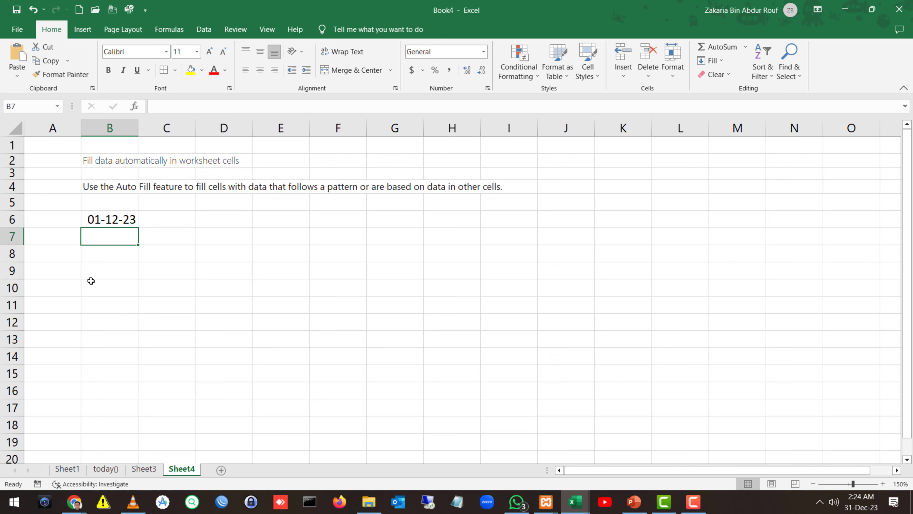
pyautogui.press('F2')
pyautogui.write('02-')
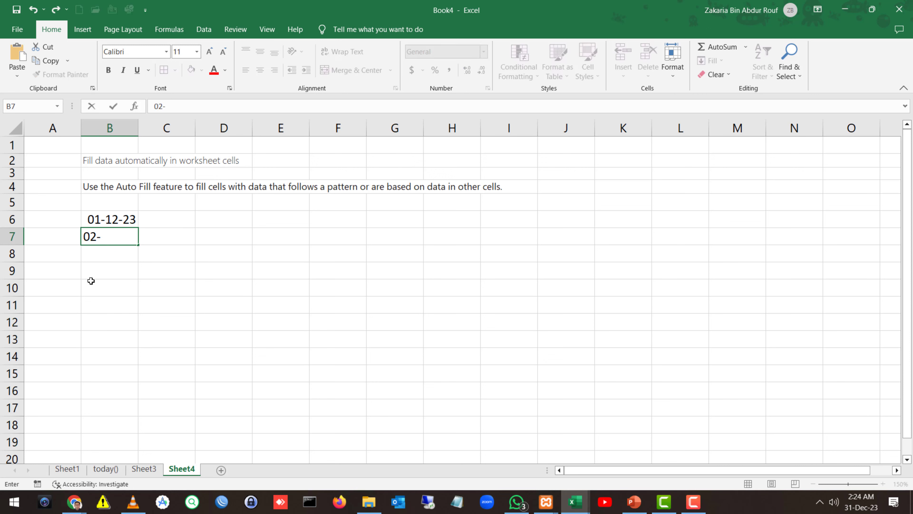
pyautogui.write('12-2023')
pyautogui.hotkey('ctrl', 'Return')
pyautogui.press('Down')
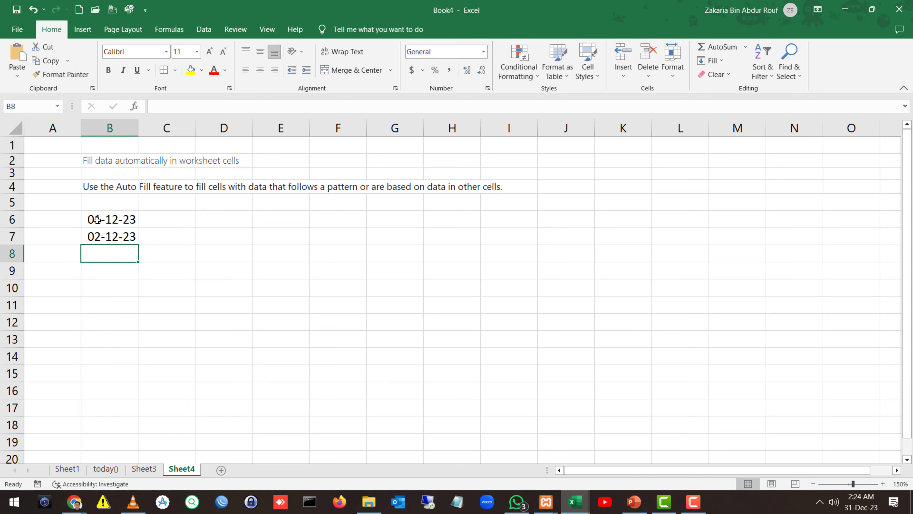
# Auto Fill the daily date series from cells B6:B7 down to cell B17
pyautogui.click(98, 220)
pyautogui.moveTo(103, 234); pyautogui.dragTo(138, 412)
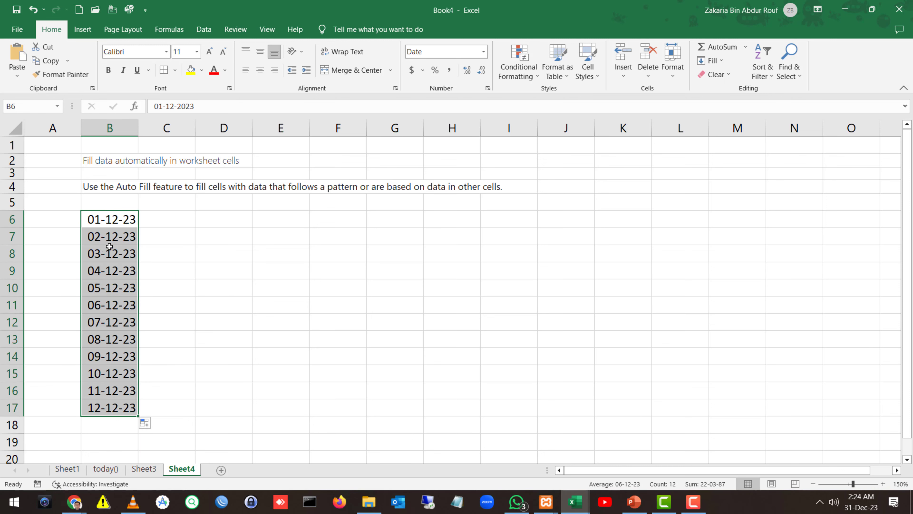